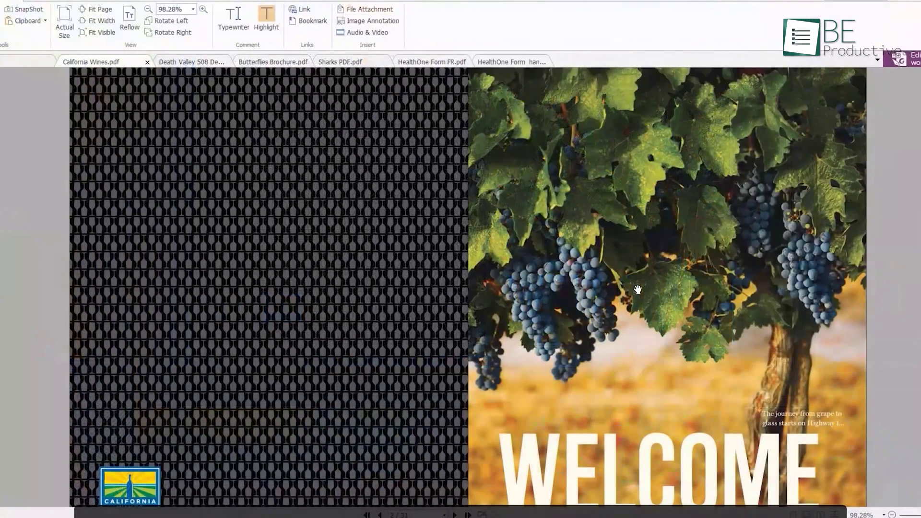
Step: Scroll down through the pages of the California Wines brochure
{"action": "scroll", "coordinate": [637, 291], "scroll_direction": "down", "scroll_amount": 10}
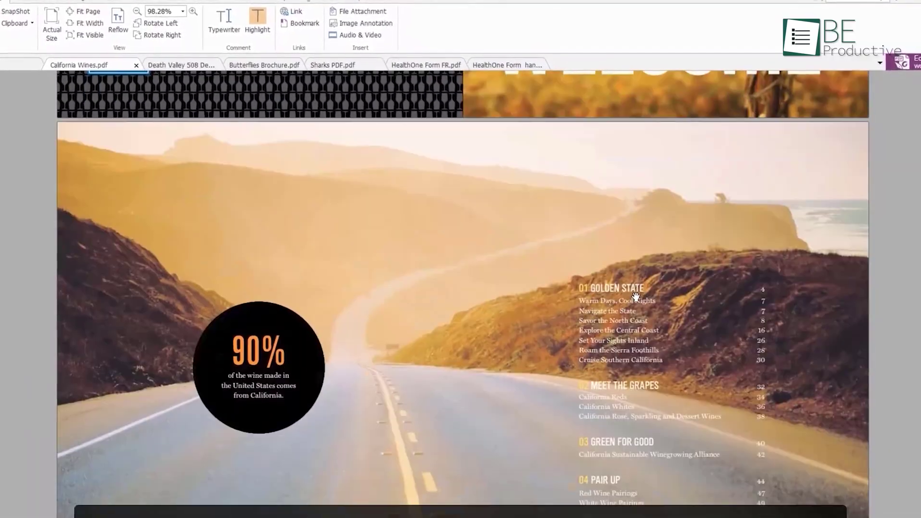
{"action": "scroll", "coordinate": [634, 305], "scroll_direction": "down", "scroll_amount": 15}
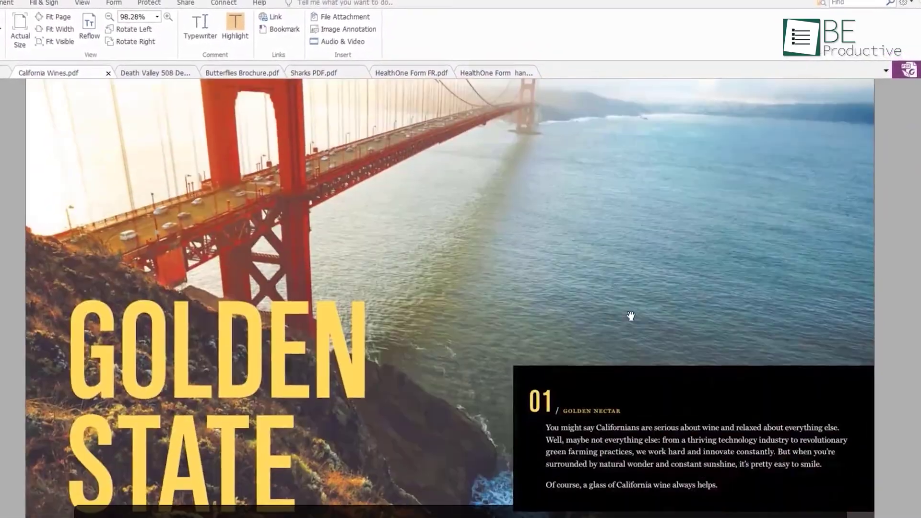
{"action": "scroll", "coordinate": [628, 328], "scroll_direction": "down", "scroll_amount": 10}
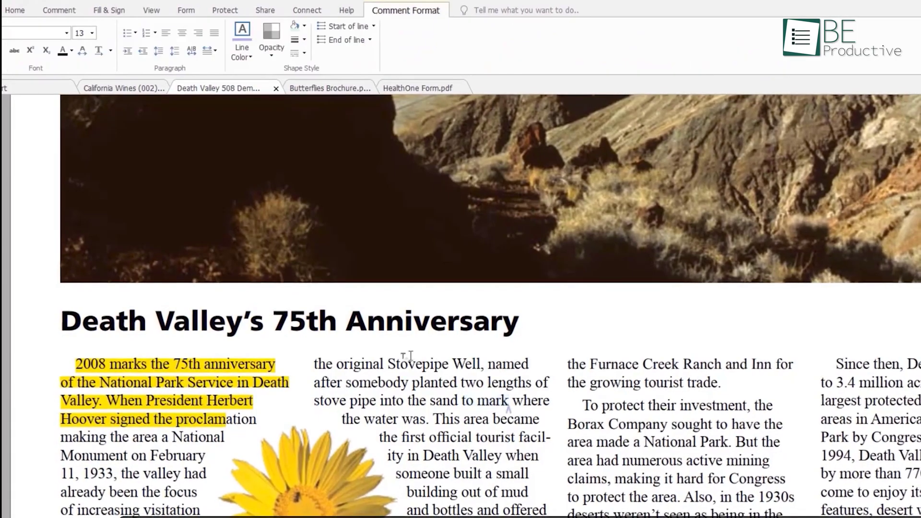
Step: Apply a digital signature to the HealthOne privacy request form
{"action": "left_click", "coordinate": [64, 15]}
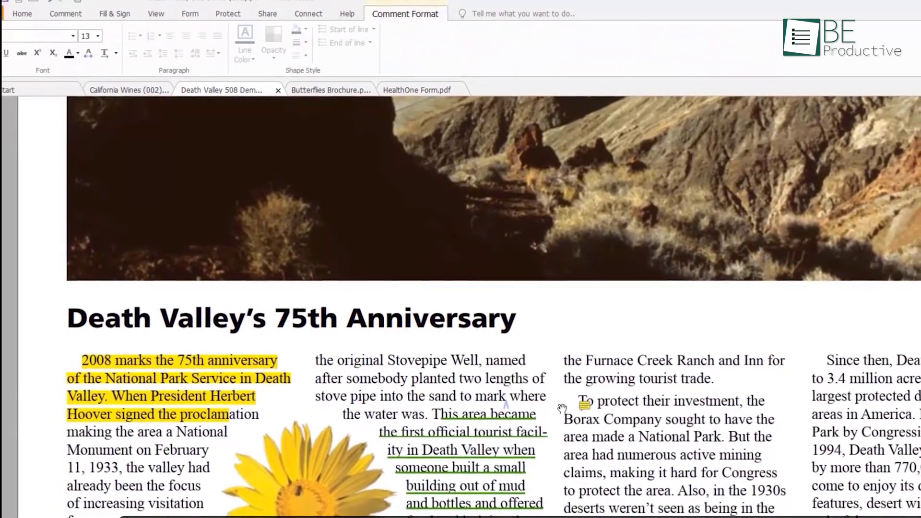
{"action": "left_click", "coordinate": [69, 16]}
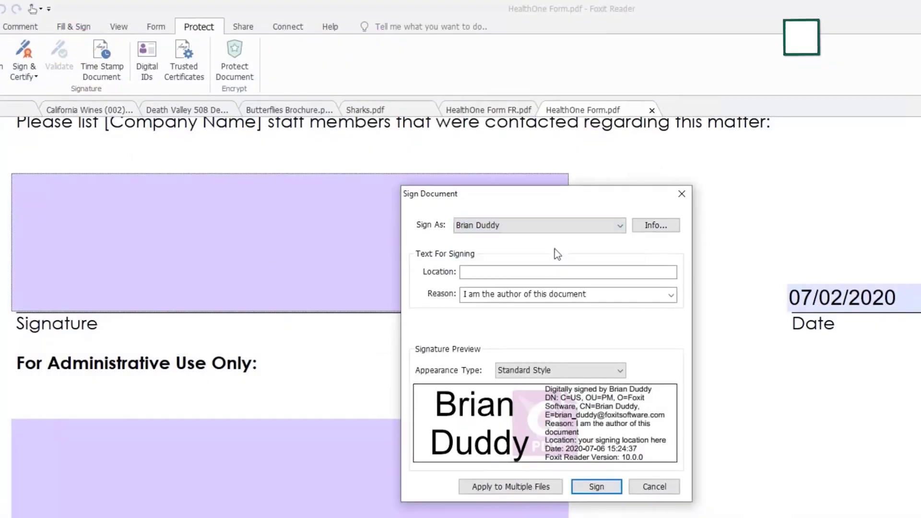
{"action": "left_click", "coordinate": [595, 487]}
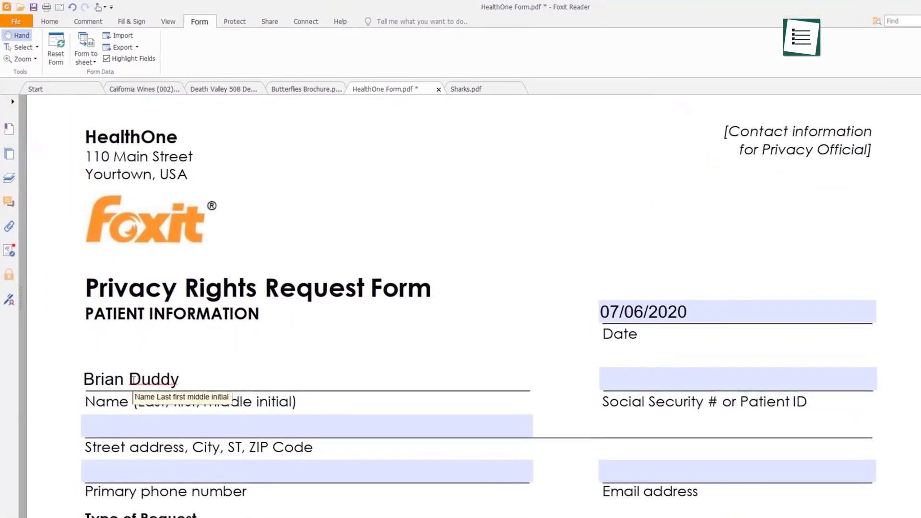
Step: Enter the patient's street address in the HealthOne form, then open the form data export options
{"action": "left_click", "coordinate": [96, 436]}
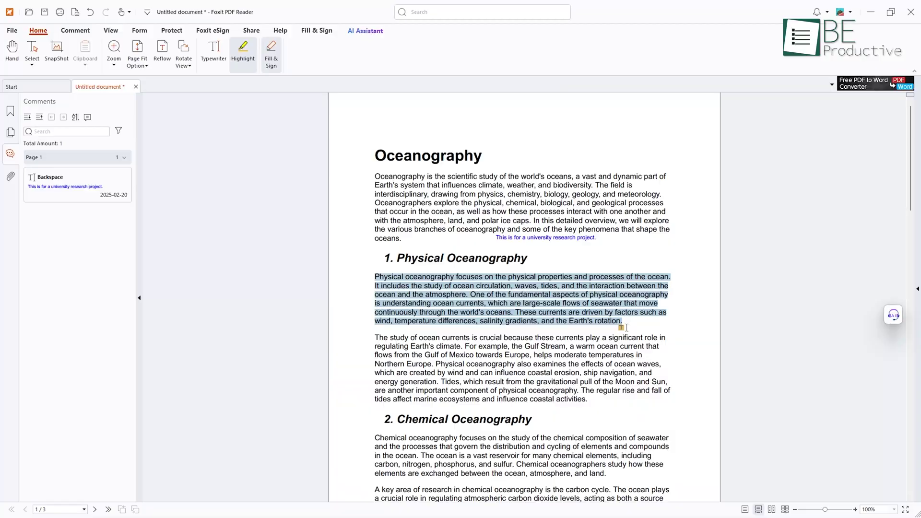
{"action": "left_click_drag", "start_coordinate": [374, 276], "coordinate": [623, 321]}
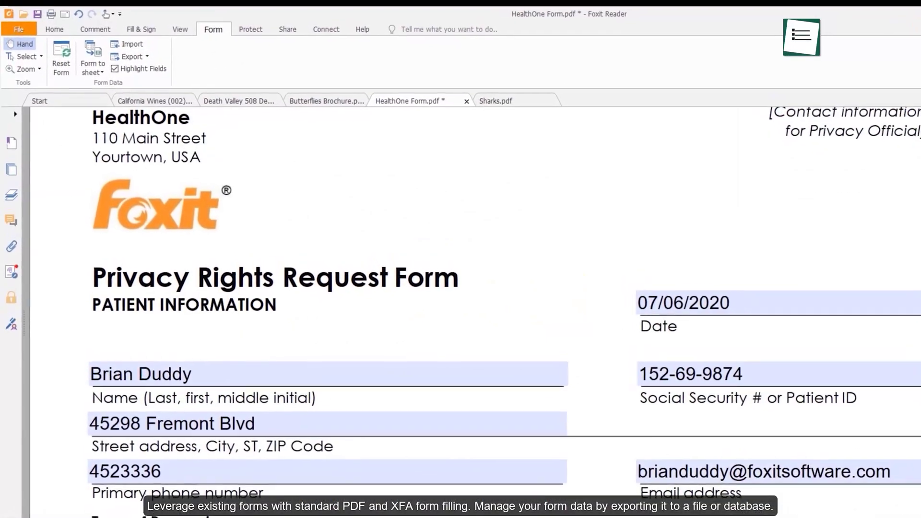
{"action": "left_click", "coordinate": [142, 56]}
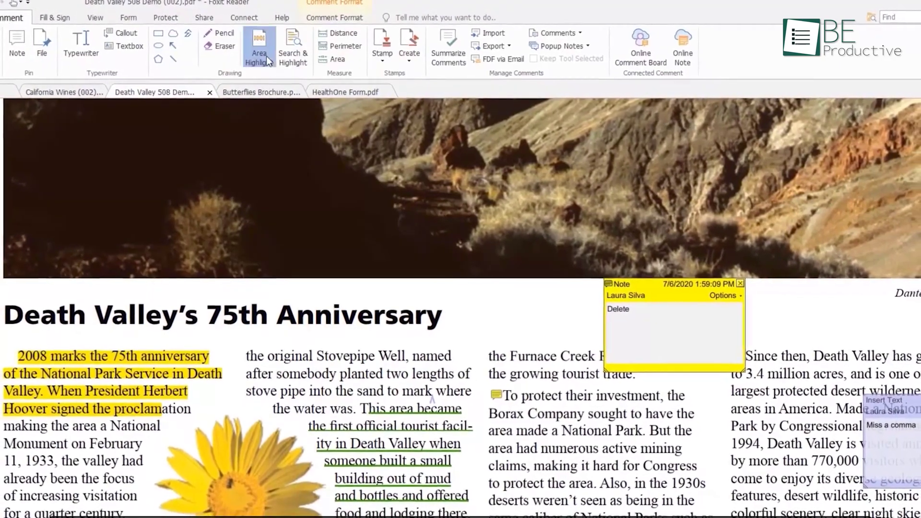
Step: Highlight 'the original Stovepipe Well, named' and give the highlight the note 'Remove It'
{"action": "left_click_drag", "start_coordinate": [246, 346], "coordinate": [459, 362]}
{"action": "double_click", "coordinate": [350, 354]}
{"action": "type", "text": "Remove It"}
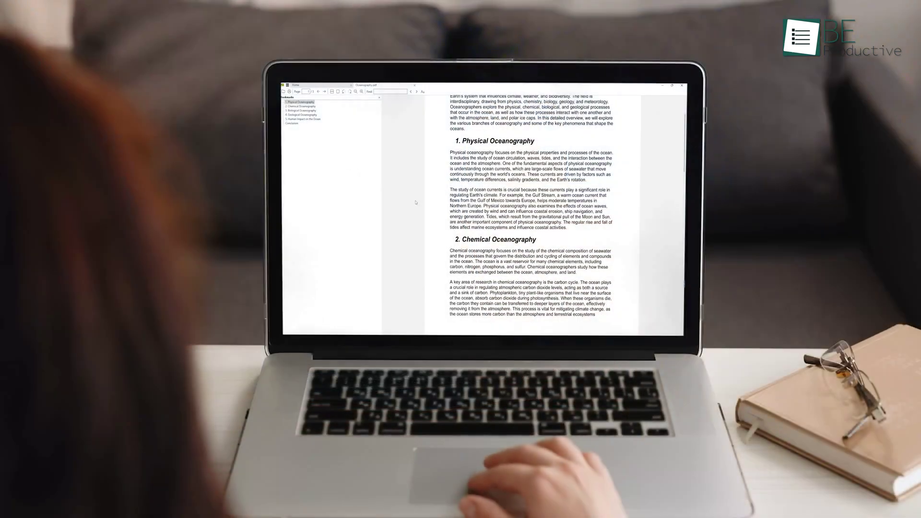
Step: Return to the top of Oceanography.pdf and zoom out to see more of the page
{"action": "scroll", "coordinate": [415, 203], "scroll_direction": "down", "scroll_amount": 10}
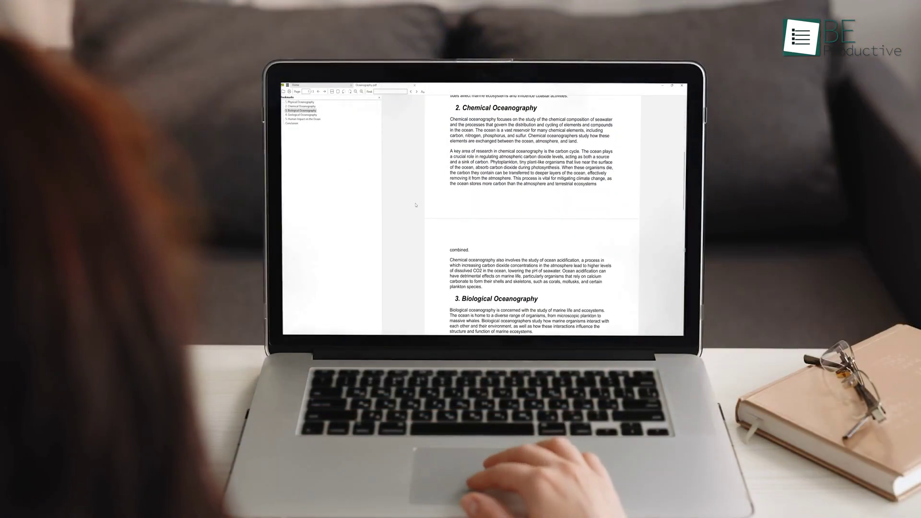
{"action": "scroll", "coordinate": [415, 206], "scroll_direction": "up", "scroll_amount": 15}
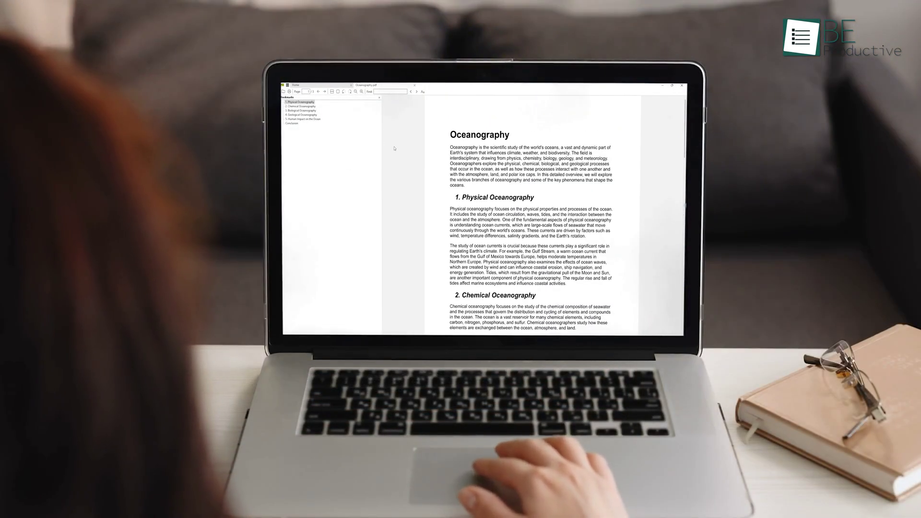
{"action": "left_click", "coordinate": [356, 93]}
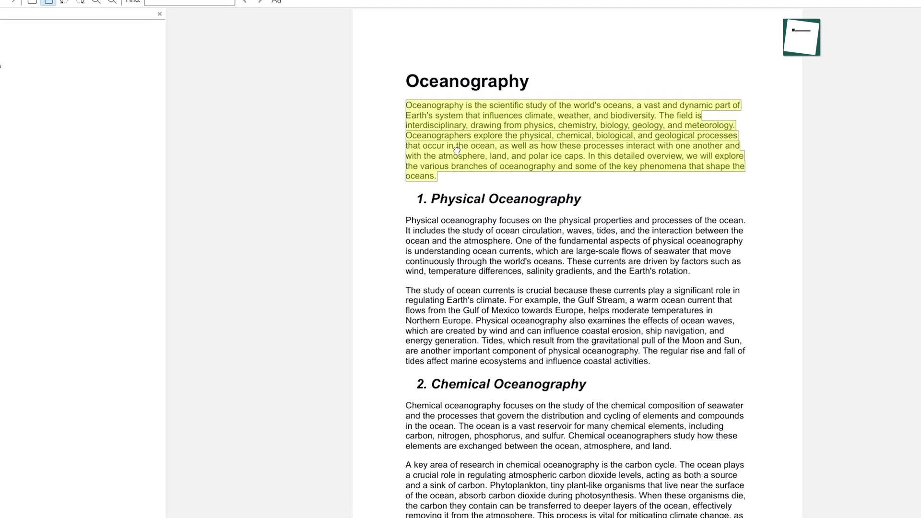
Step: Bring up the copy and highlight options for the intro paragraph, then scroll down the document
{"action": "right_click", "coordinate": [477, 150]}
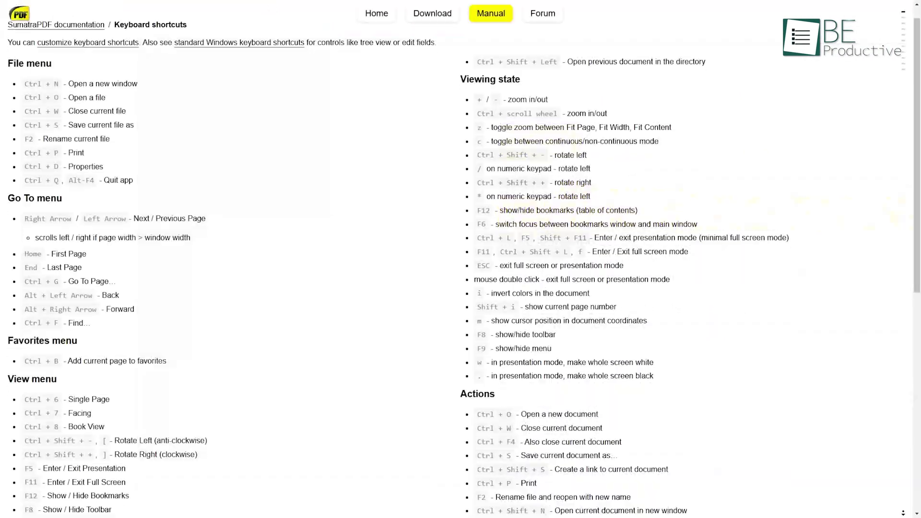
{"action": "scroll", "coordinate": [461, 259], "scroll_direction": "down", "scroll_amount": 3}
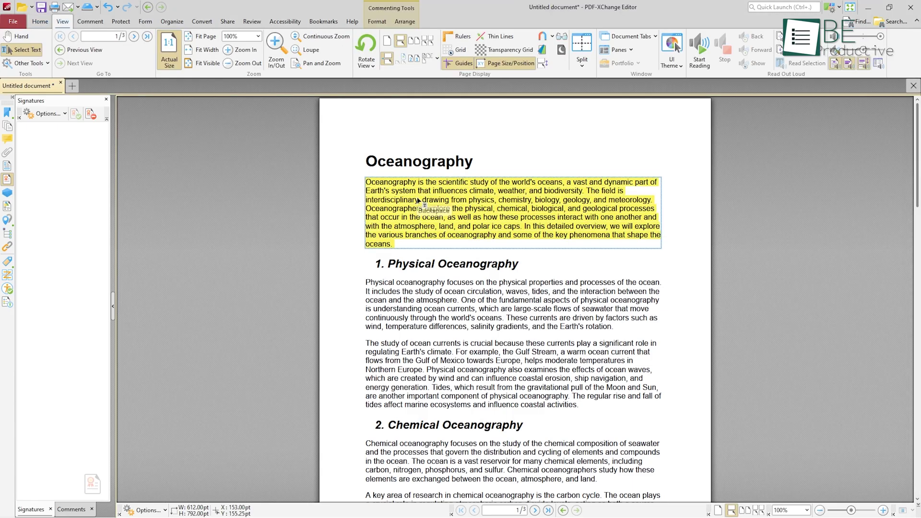
Step: Place the Standard Approved stamp on the Chemical Oceanography section
{"action": "right_click", "coordinate": [418, 200]}
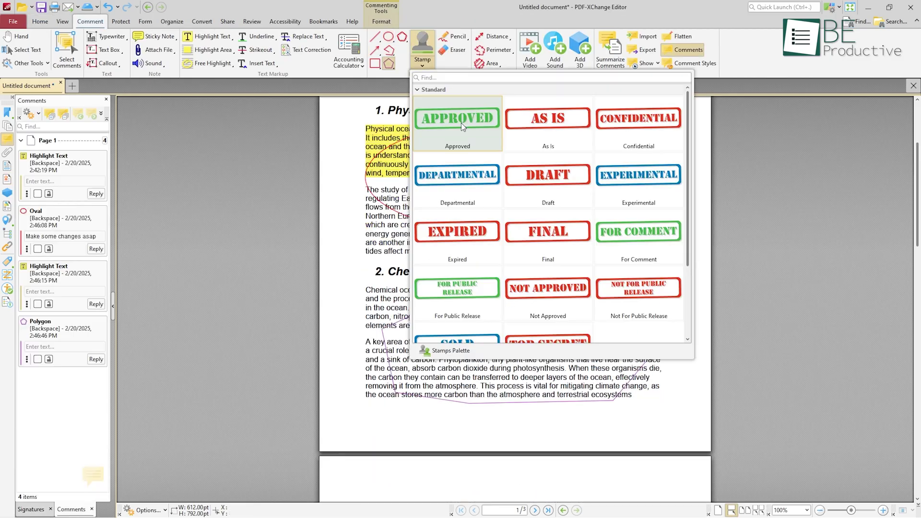
{"action": "left_click", "coordinate": [462, 122]}
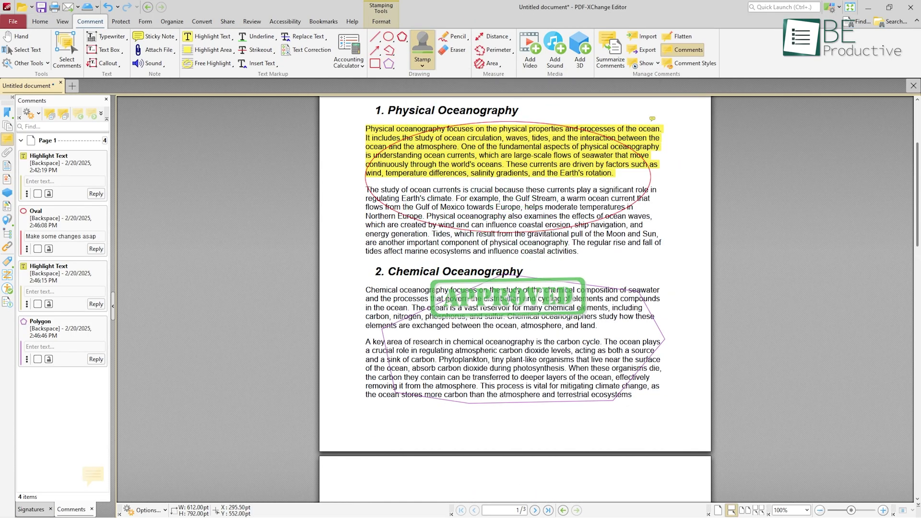
{"action": "left_click", "coordinate": [513, 337]}
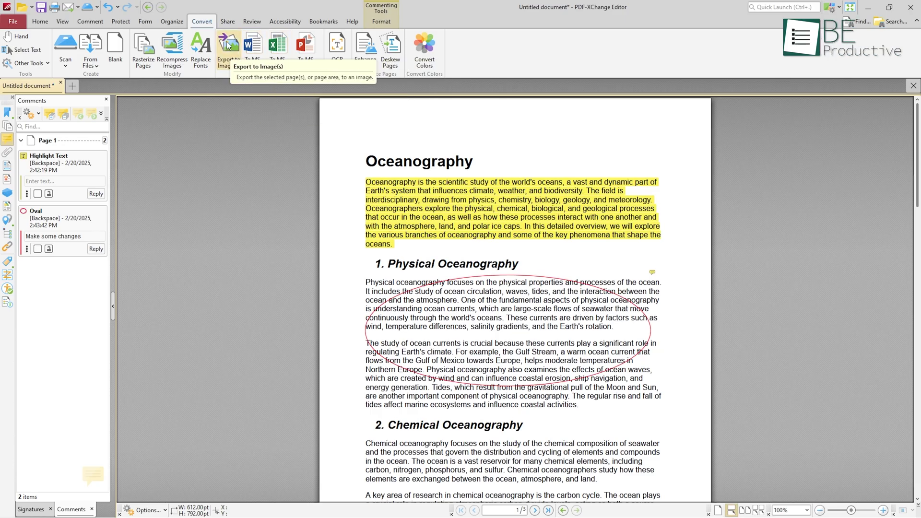
{"action": "left_click", "coordinate": [337, 46]}
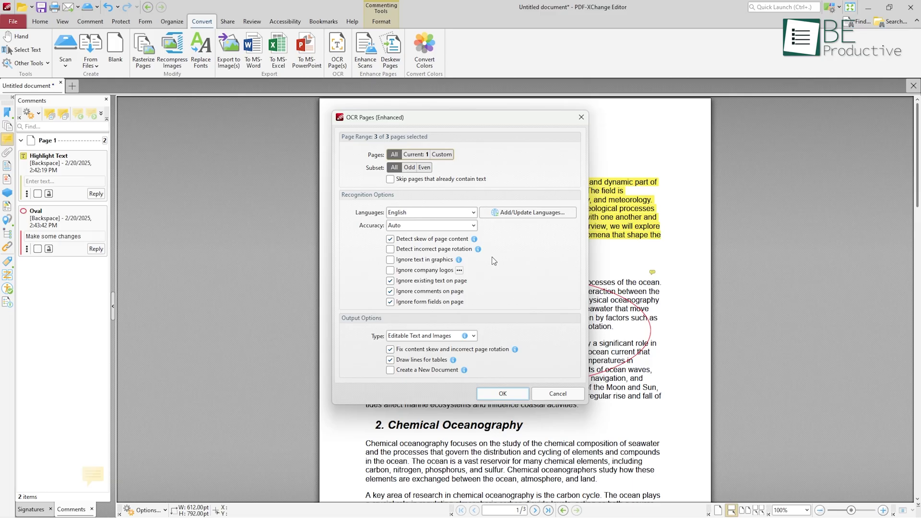
{"action": "left_click", "coordinate": [474, 336]}
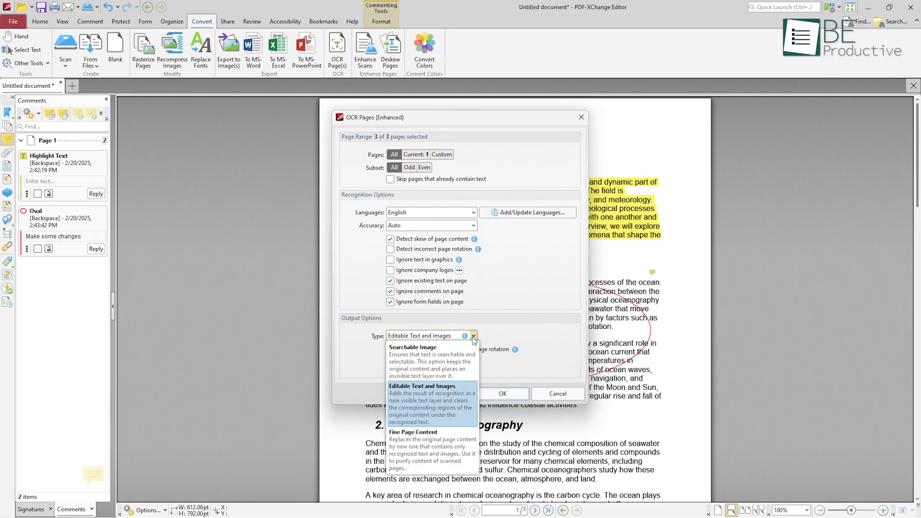
{"action": "key", "text": "Escape"}
{"action": "key", "text": "Escape"}
{"action": "right_click", "coordinate": [824, 51]}
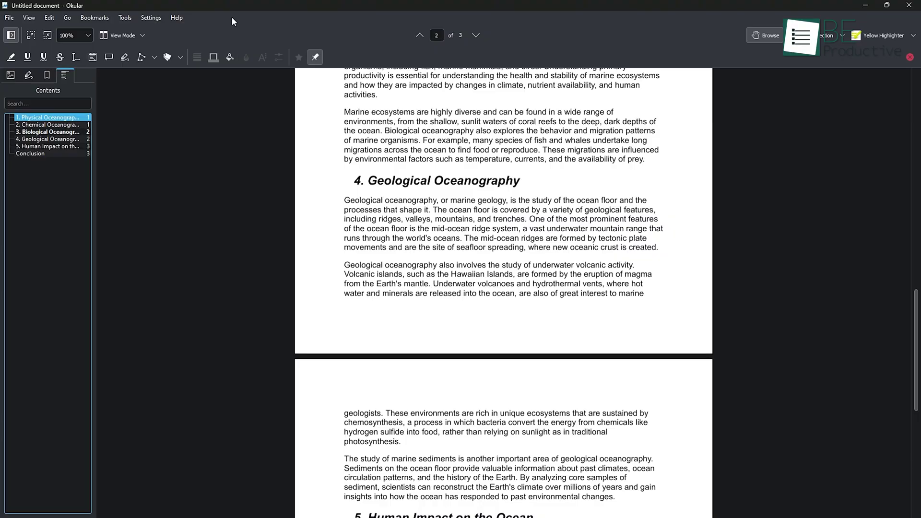
Step: Try a green freehand loop around the title and a pop-up note, undoing both
{"action": "scroll", "coordinate": [227, 126], "scroll_direction": "up", "scroll_amount": 10}
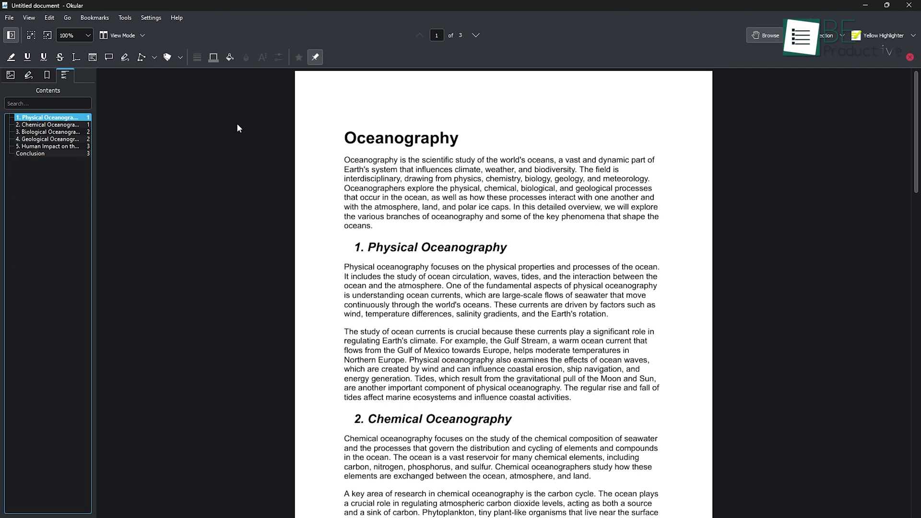
{"action": "left_click", "coordinate": [125, 57]}
{"action": "left_click_drag", "start_coordinate": [355, 125], "coordinate": [340, 131]}
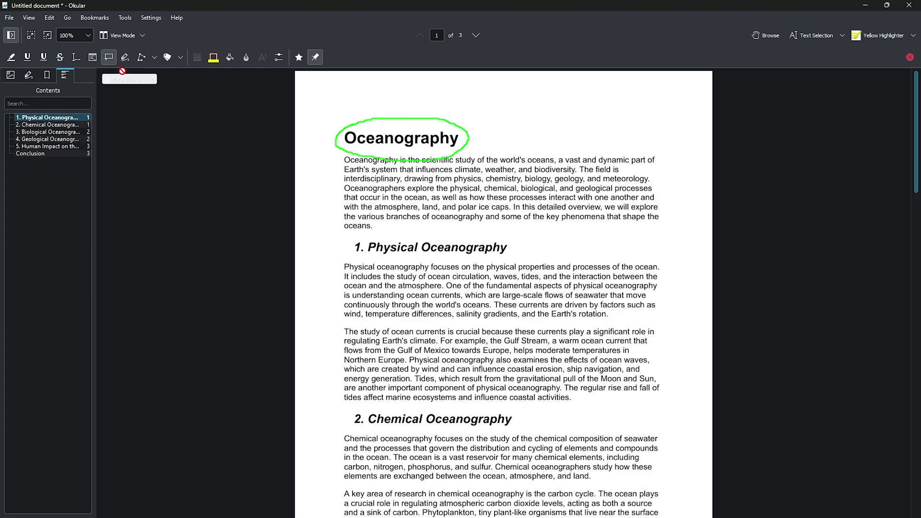
{"action": "left_click", "coordinate": [110, 60]}
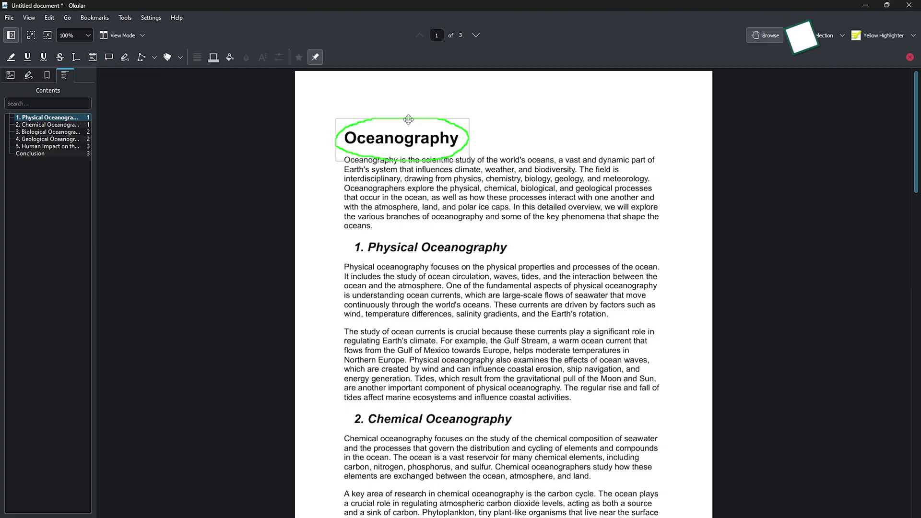
{"action": "key", "text": "ctrl+z"}
{"action": "key", "text": "ctrl+z"}
{"action": "key", "text": "ctrl+z"}
{"action": "left_click", "coordinate": [514, 129]}
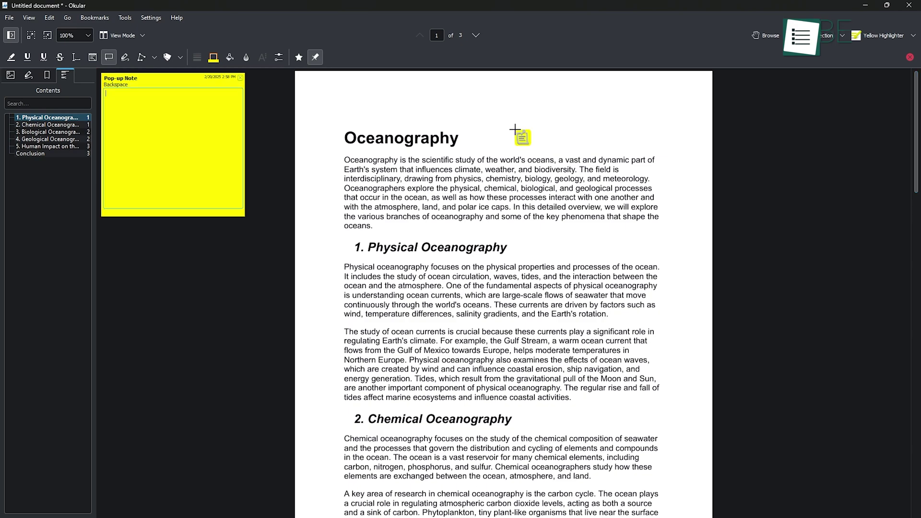
{"action": "key", "text": "ctrl+z"}
Step: Draw a red rectangle on the page, undo it, and add a green freehand stroke
{"action": "left_click", "coordinate": [154, 57]}
{"action": "left_click", "coordinate": [144, 109]}
{"action": "left_click_drag", "start_coordinate": [336, 128], "coordinate": [668, 250]}
{"action": "key", "text": "ctrl+z"}
{"action": "left_click", "coordinate": [125, 57]}
{"action": "left_click_drag", "start_coordinate": [346, 150], "coordinate": [326, 177]}
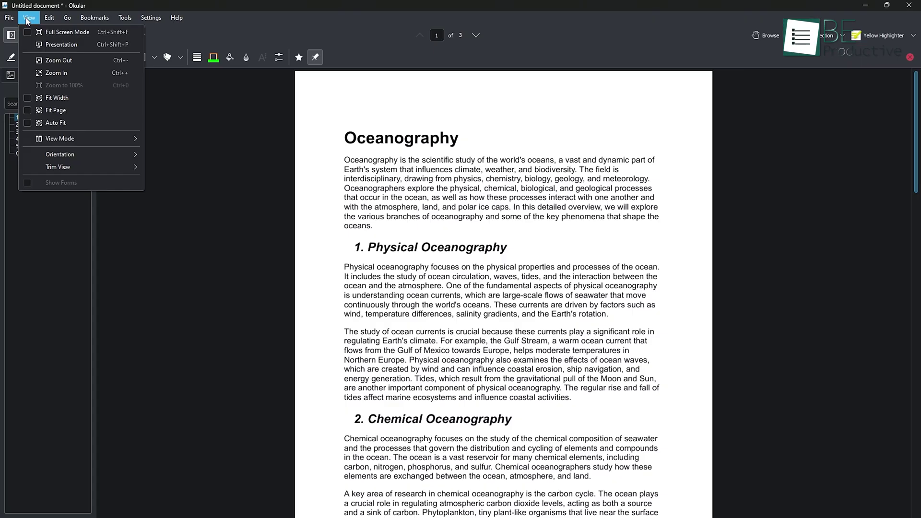
Step: Jump to the Chemical, Biological and Geological Oceanography sections from the Contents list
{"action": "mouse_move", "coordinate": [111, 139]}
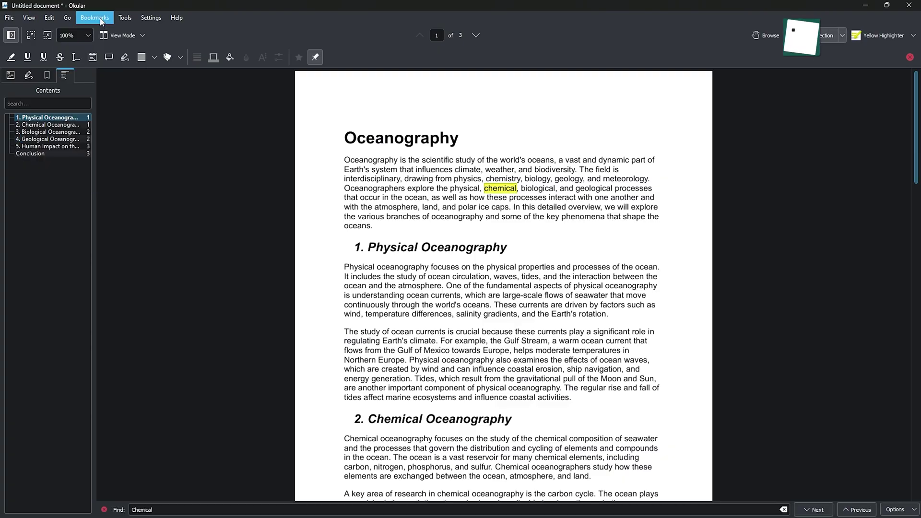
{"action": "left_click", "coordinate": [101, 20]}
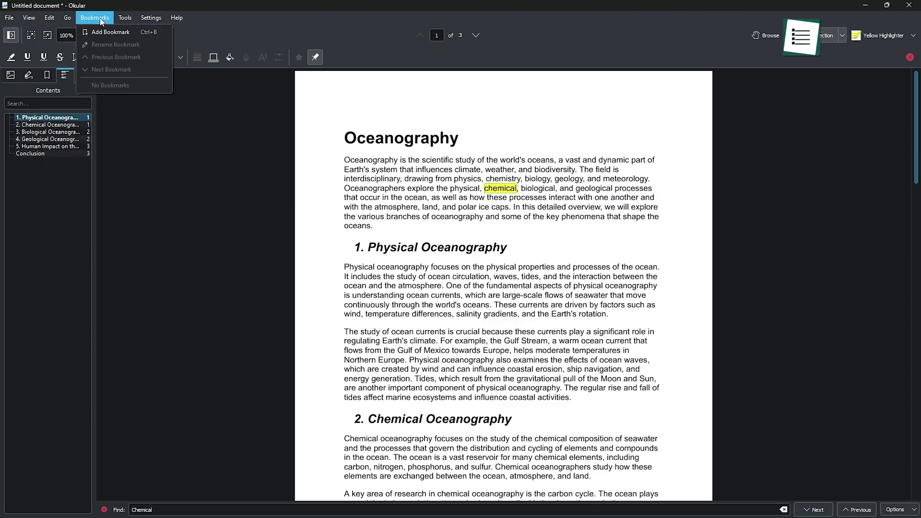
{"action": "left_click", "coordinate": [206, 485]}
{"action": "key", "text": "Escape"}
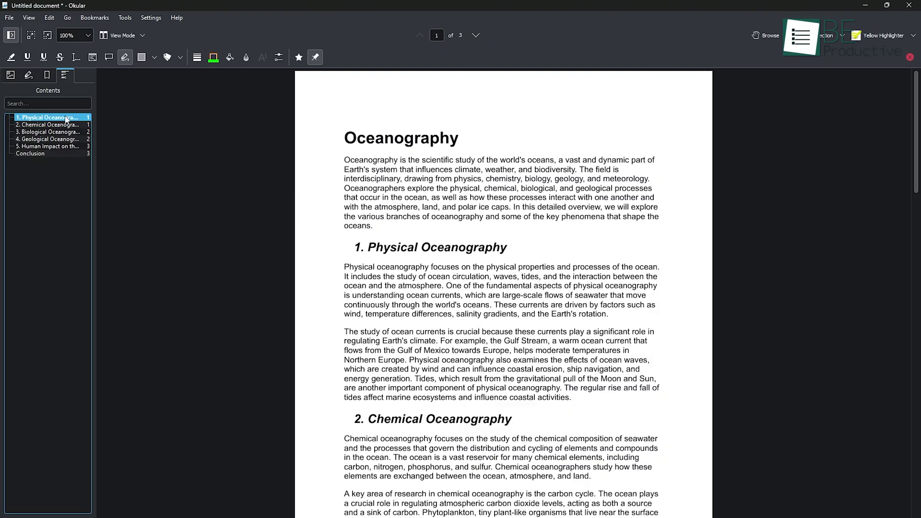
{"action": "left_click", "coordinate": [66, 125]}
{"action": "left_click", "coordinate": [66, 133]}
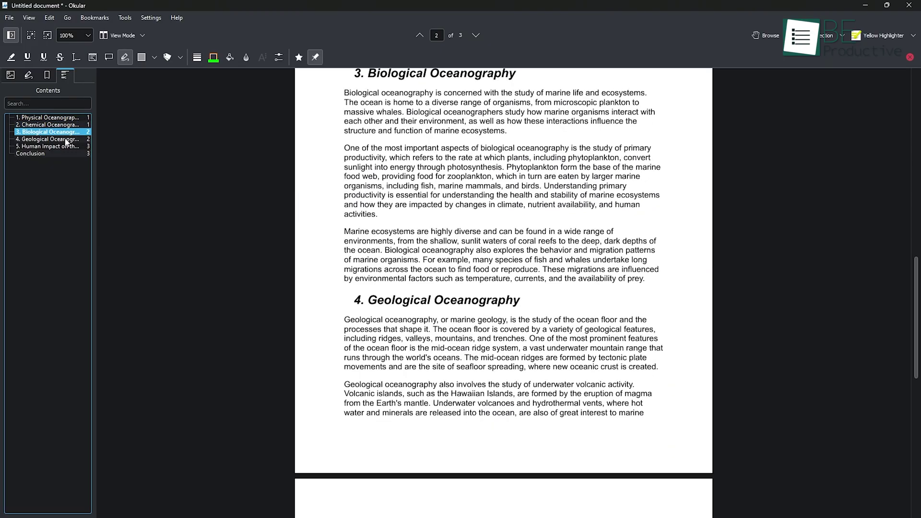
{"action": "left_click", "coordinate": [66, 139]}
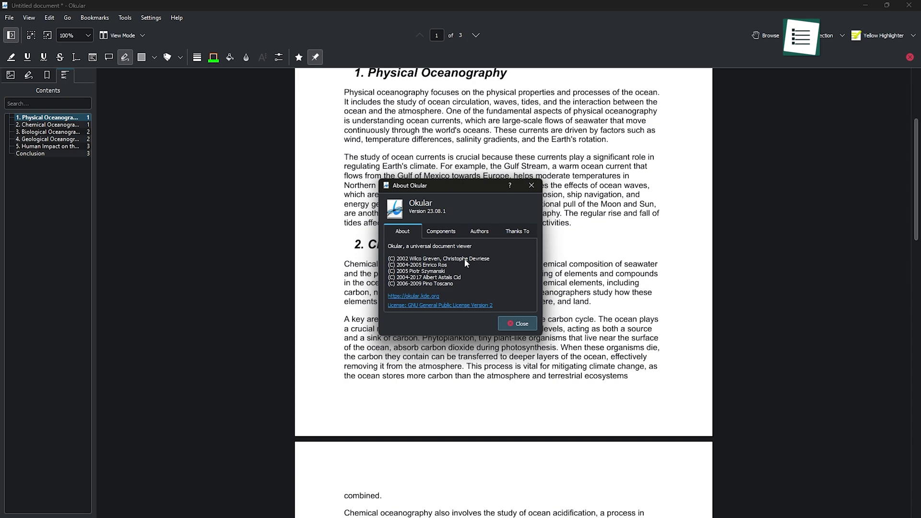
{"action": "left_click", "coordinate": [480, 232]}
{"action": "left_click", "coordinate": [453, 234]}
{"action": "left_click", "coordinate": [501, 234]}
{"action": "left_click", "coordinate": [403, 232]}
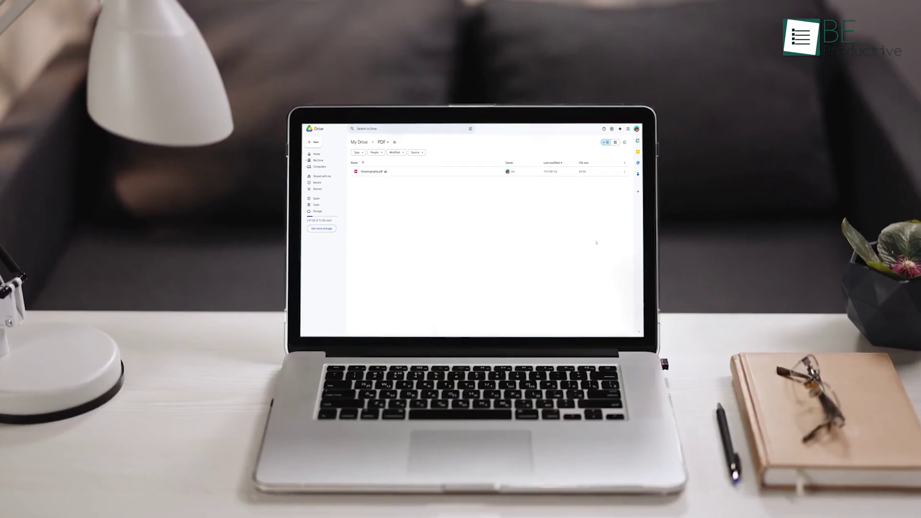
Step: Open Oceanography.pdf in the Drive preview and scroll through its pages
{"action": "double_click", "coordinate": [399, 169]}
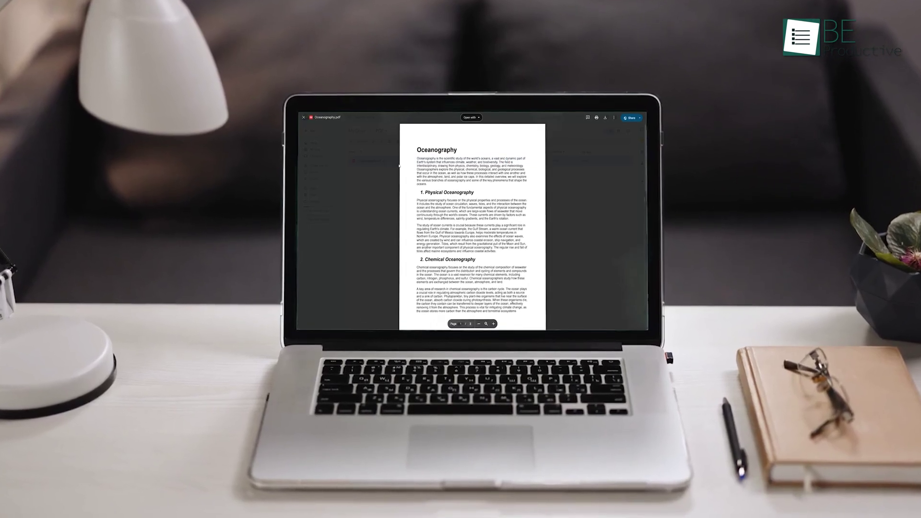
{"action": "scroll", "coordinate": [399, 165], "scroll_direction": "down", "scroll_amount": 2}
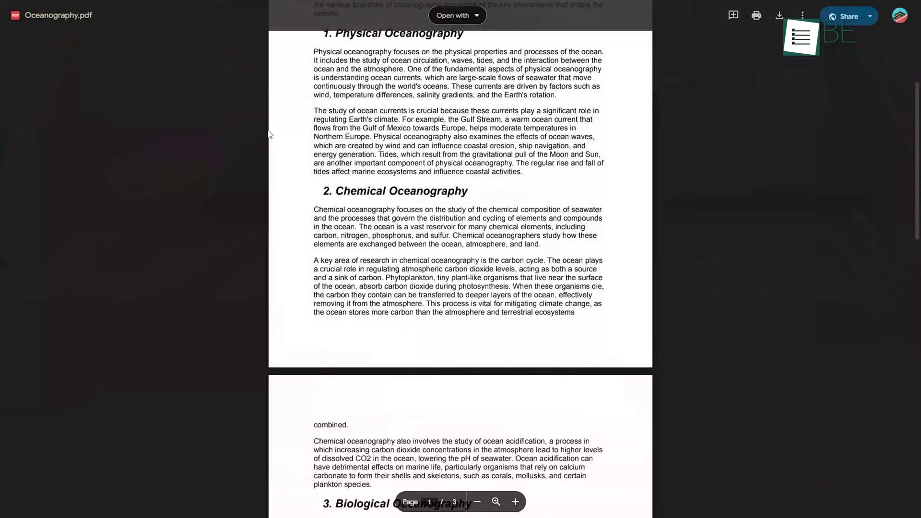
{"action": "scroll", "coordinate": [270, 135], "scroll_direction": "down", "scroll_amount": 7}
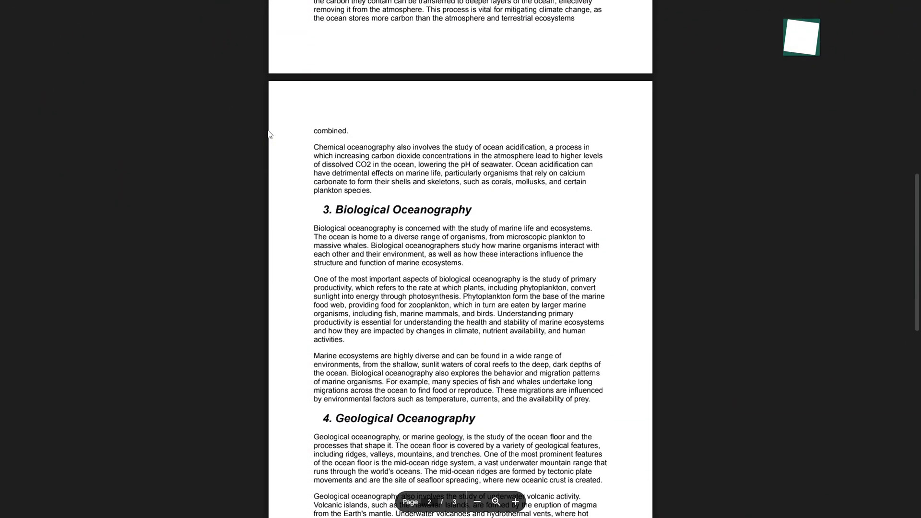
{"action": "scroll", "coordinate": [270, 134], "scroll_direction": "down", "scroll_amount": 2}
{"action": "scroll", "coordinate": [270, 135], "scroll_direction": "down", "scroll_amount": 4}
{"action": "scroll", "coordinate": [270, 134], "scroll_direction": "up", "scroll_amount": 18}
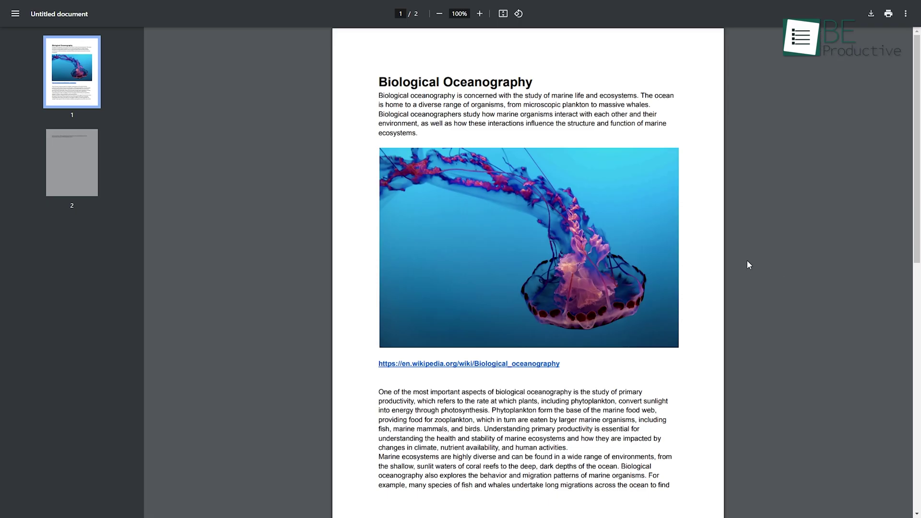
{"action": "left_click", "coordinate": [480, 14]}
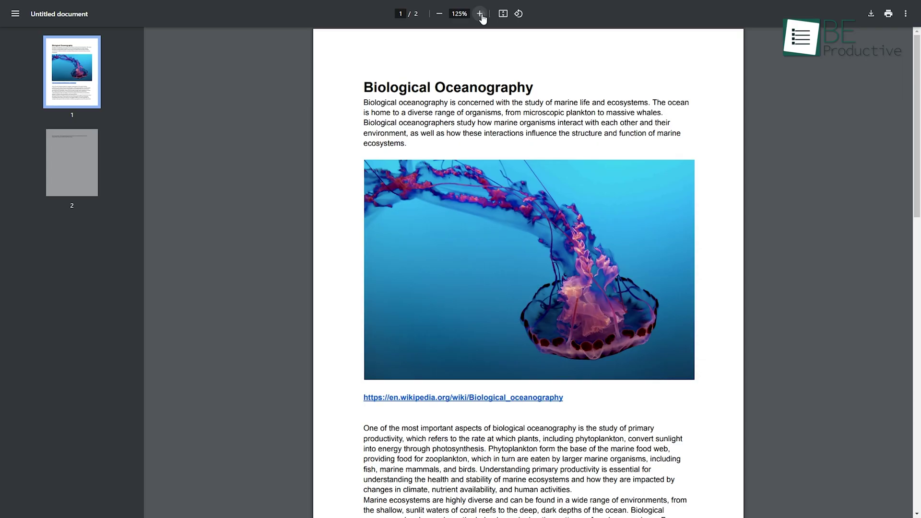
{"action": "left_click", "coordinate": [480, 14]}
{"action": "left_click", "coordinate": [439, 14]}
{"action": "left_click", "coordinate": [439, 14]}
{"action": "scroll", "coordinate": [477, 172], "scroll_direction": "down", "scroll_amount": 8}
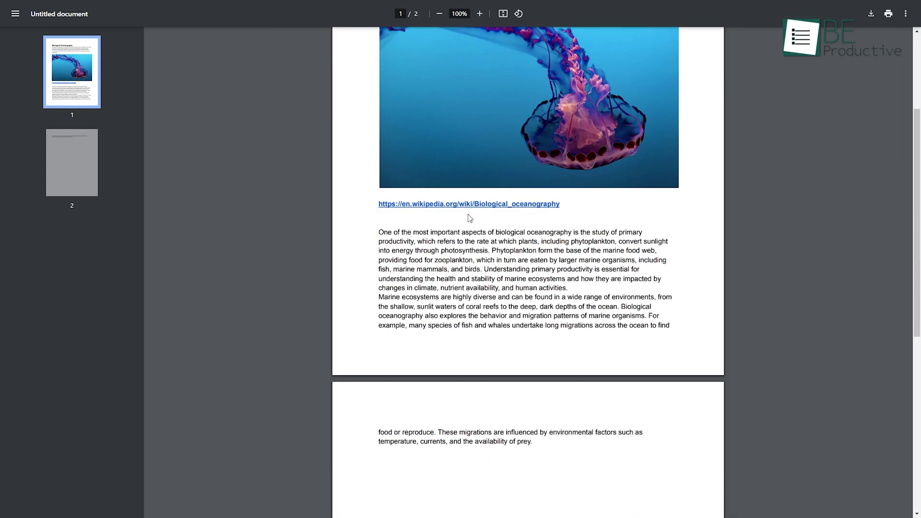
{"action": "scroll", "coordinate": [674, 134], "scroll_direction": "up", "scroll_amount": 8}
{"action": "key", "text": "ctrl+backslash"}
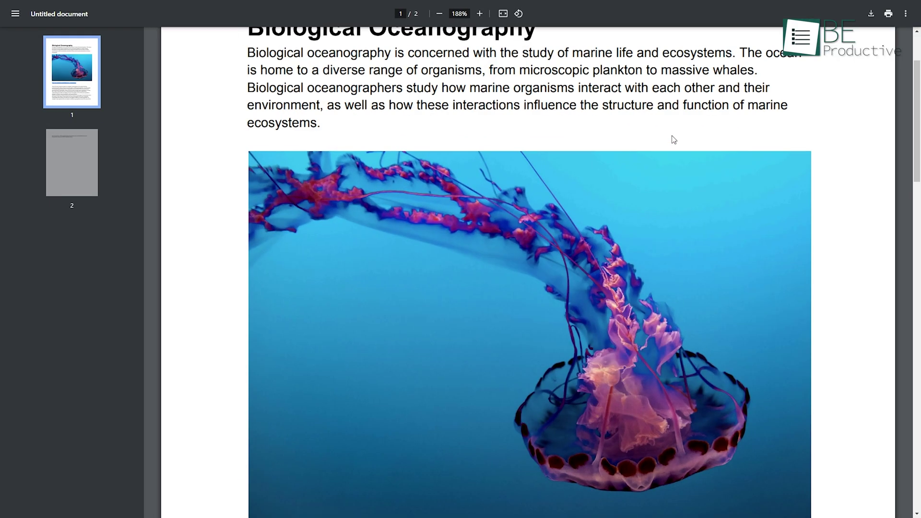
{"action": "scroll", "coordinate": [681, 142], "scroll_direction": "up", "scroll_amount": 2}
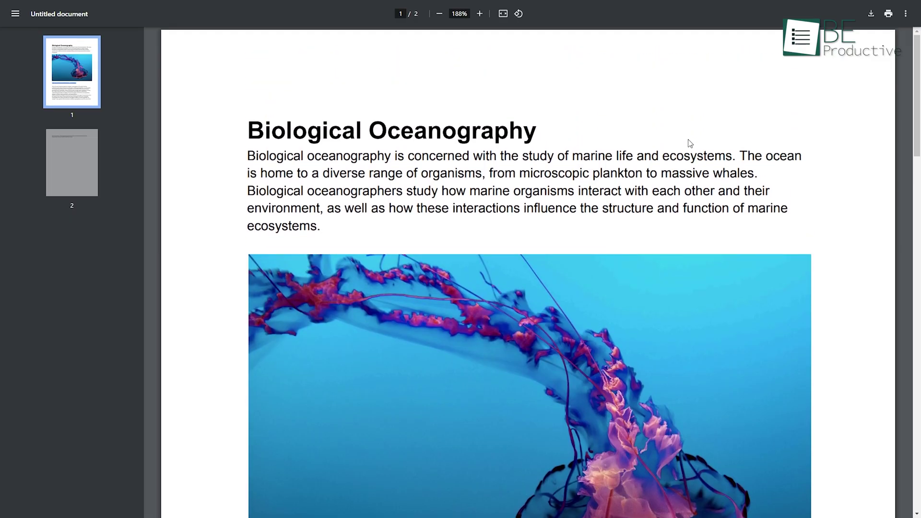
{"action": "key", "text": "ctrl+backslash"}
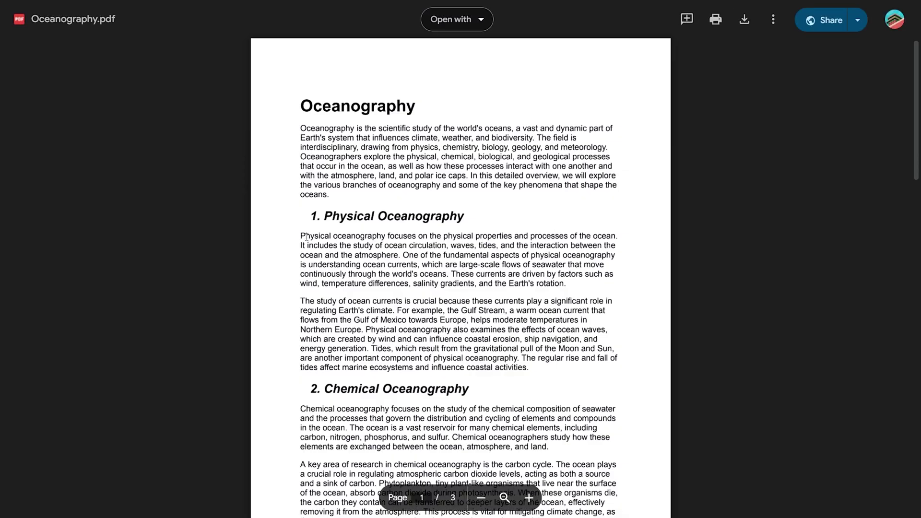
Step: Post 'This is important' on the first Physical Oceanography paragraph and copy the share link
{"action": "left_click_drag", "start_coordinate": [303, 236], "coordinate": [566, 283]}
{"action": "left_click", "coordinate": [675, 282]}
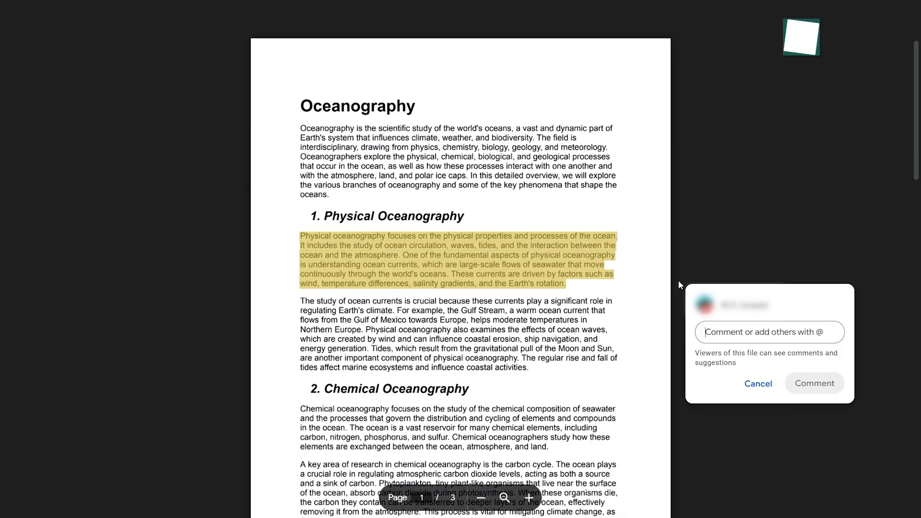
{"action": "type", "text": "This"}
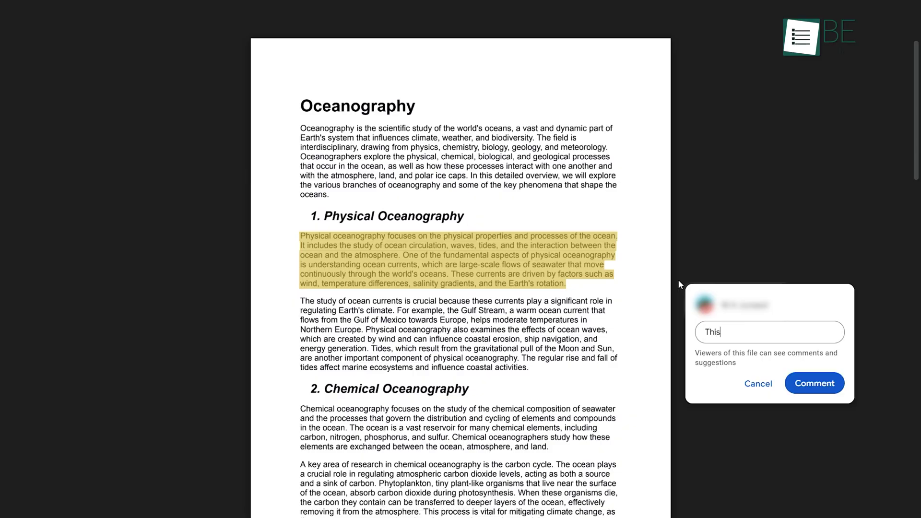
{"action": "type", "text": " is important"}
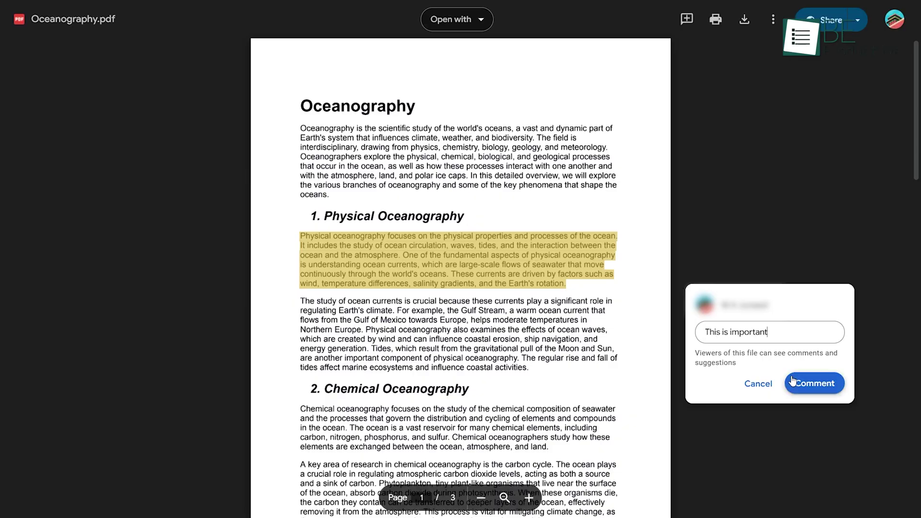
{"action": "left_click", "coordinate": [792, 381]}
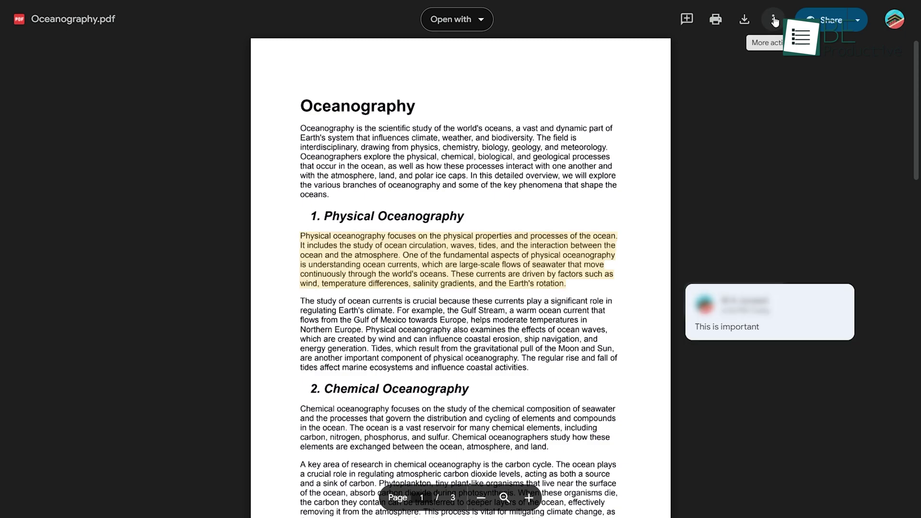
{"action": "left_click", "coordinate": [867, 20]}
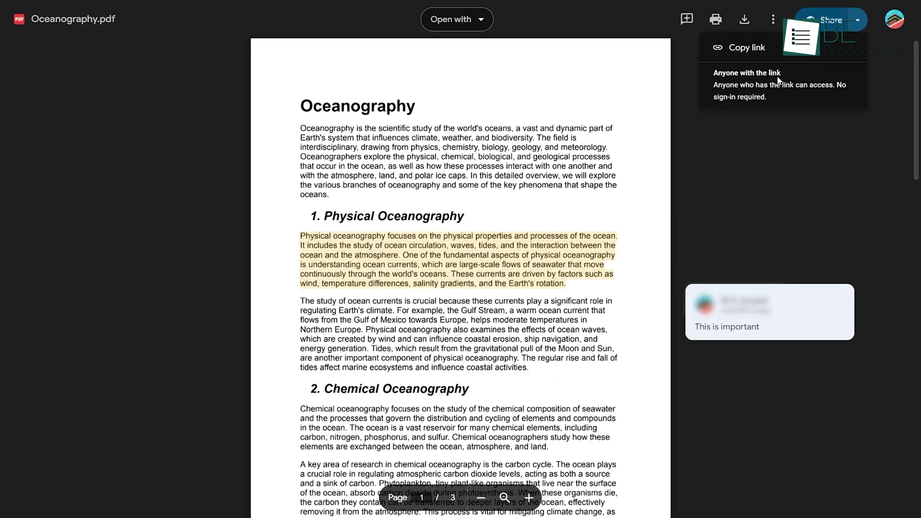
{"action": "left_click", "coordinate": [771, 53]}
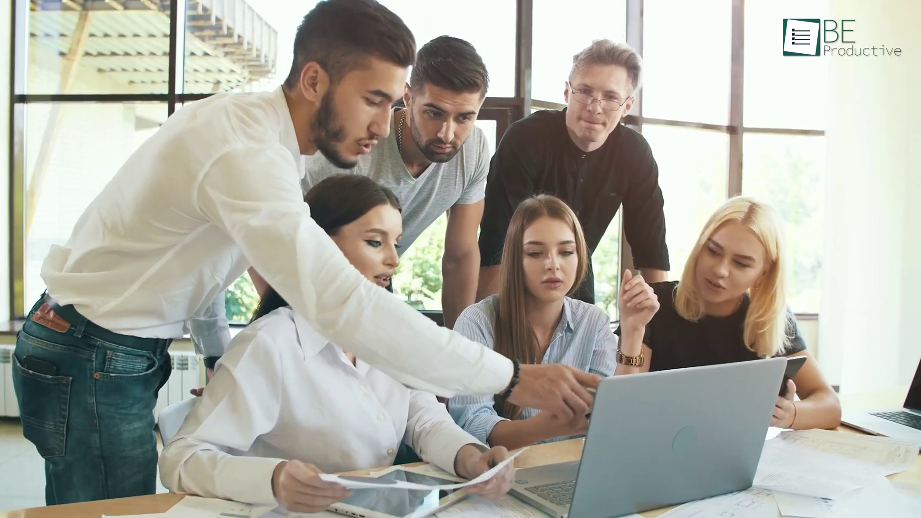